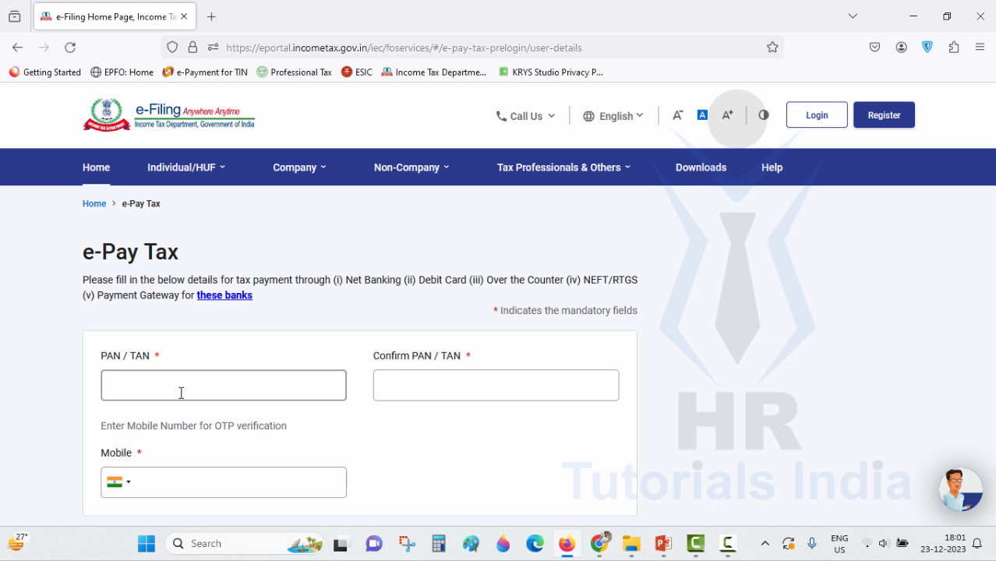
- Paste the TAN into PAN/TAN and Confirm PAN/TAN, then paste the mobile number
{"action": "left_click", "coordinate": [180, 388]}
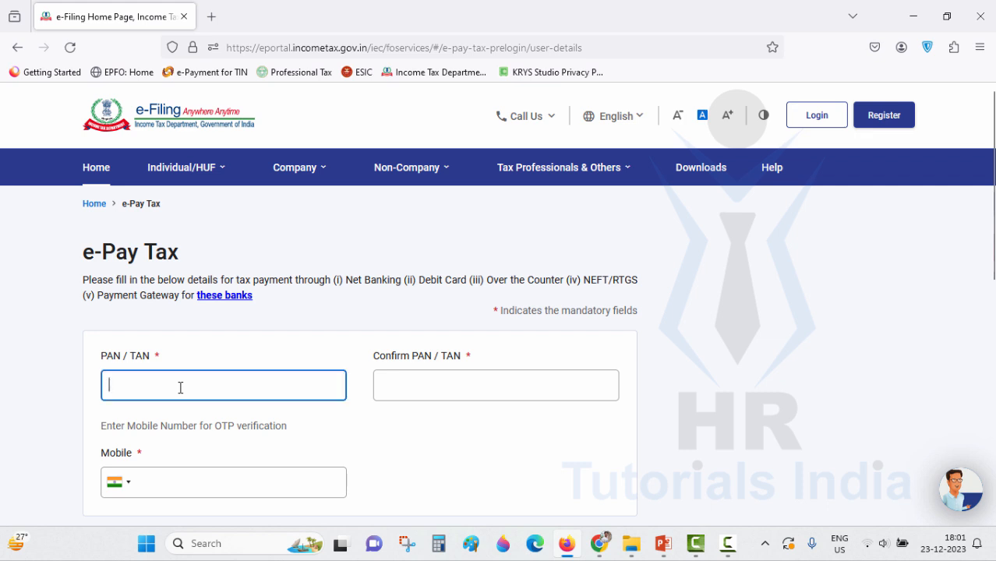
{"action": "key", "text": "ctrl+v"}
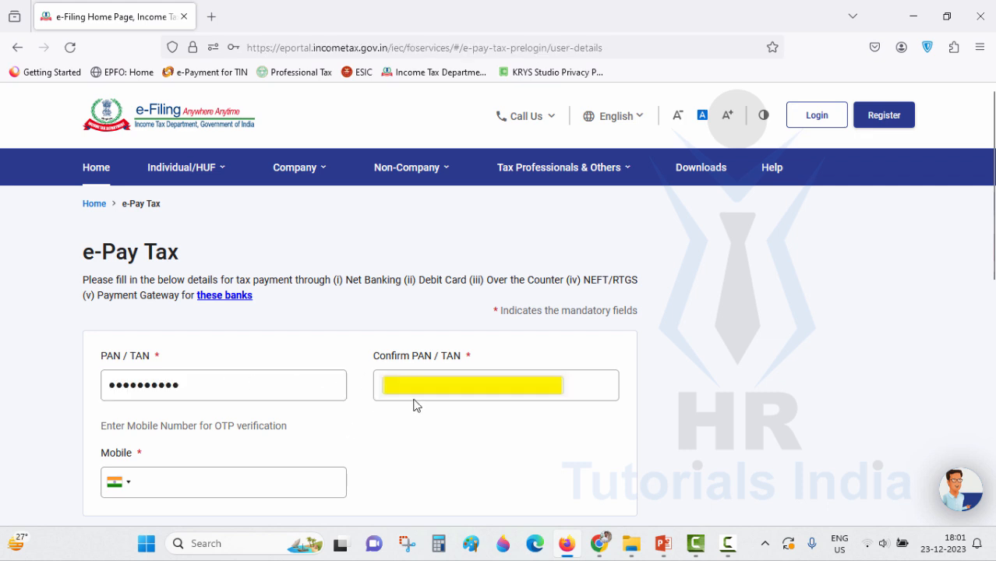
{"action": "scroll", "coordinate": [224, 468], "scroll_direction": "down", "scroll_amount": 1}
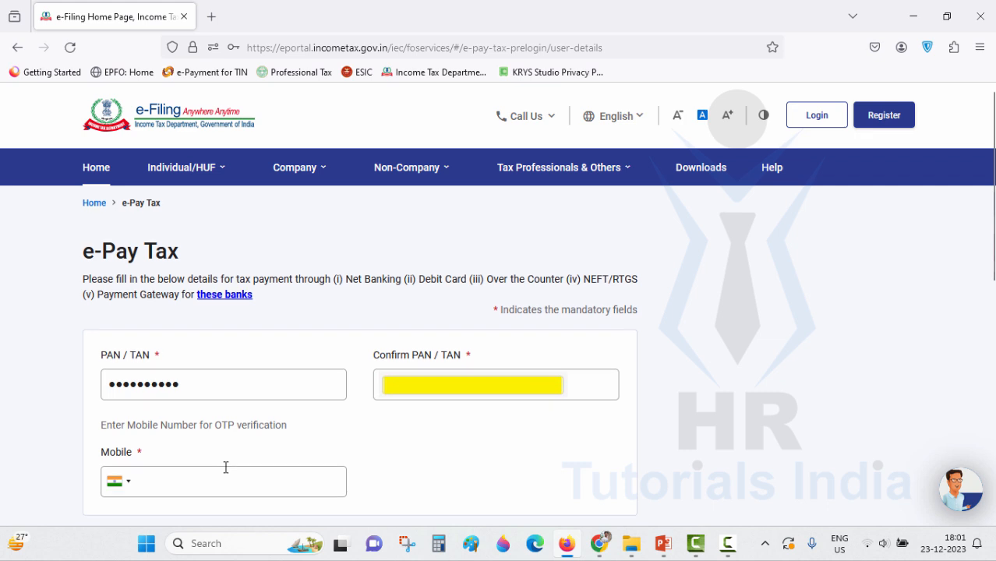
{"action": "left_click", "coordinate": [179, 408]}
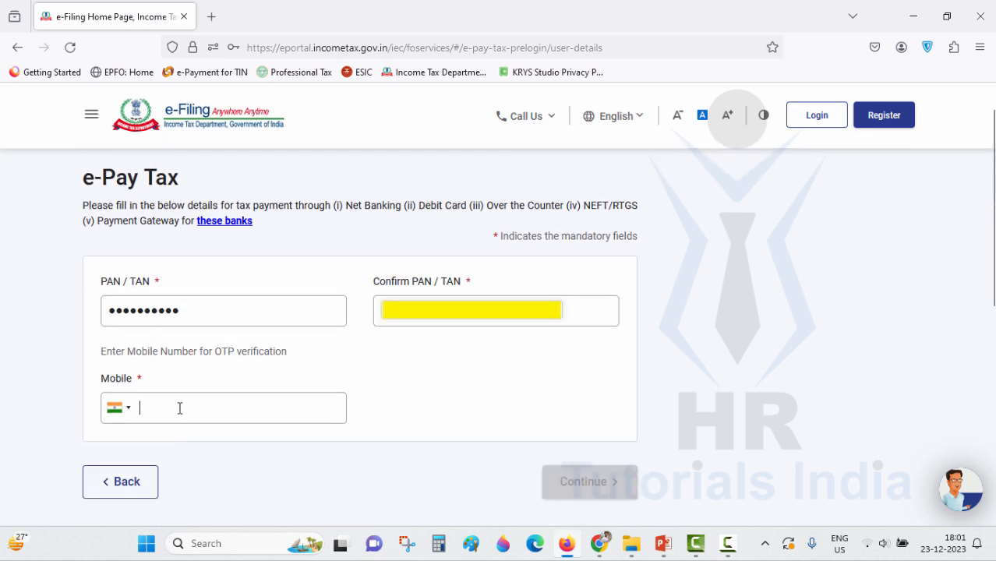
{"action": "key", "text": "ctrl+v"}
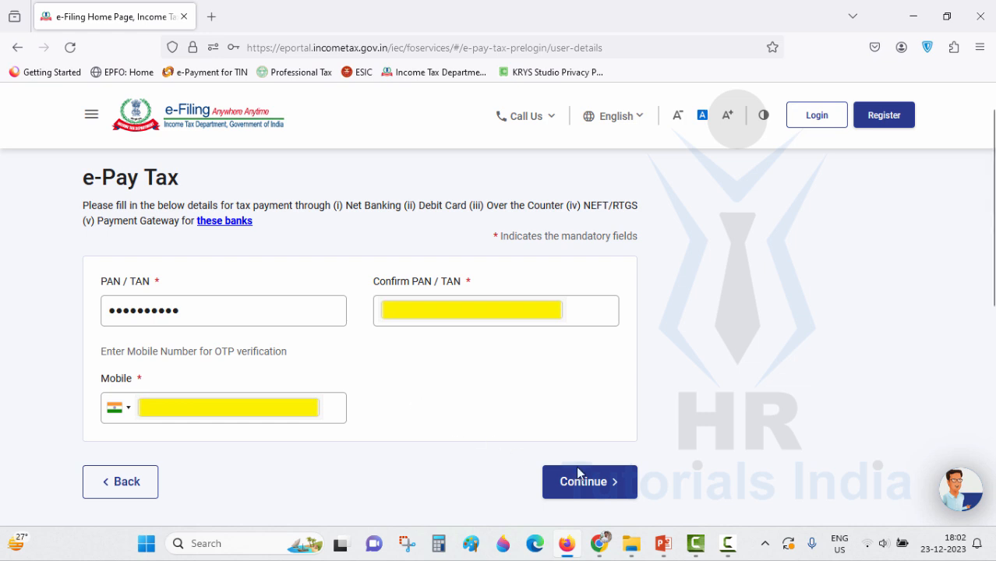
- Submit the details, decline the browser's password save, and confirm the six-digit mobile OTP
{"action": "left_click", "coordinate": [595, 484]}
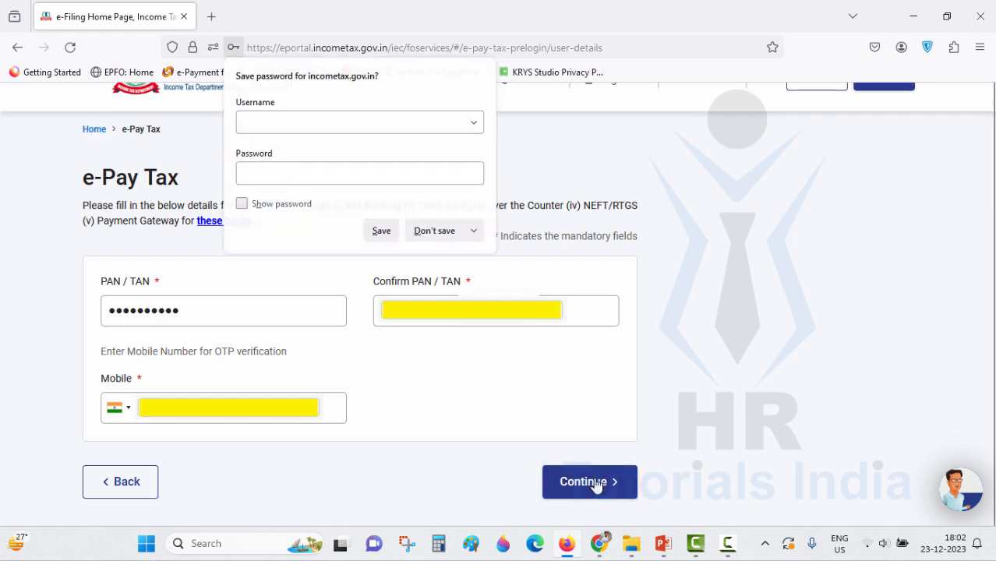
{"action": "left_click", "coordinate": [434, 231]}
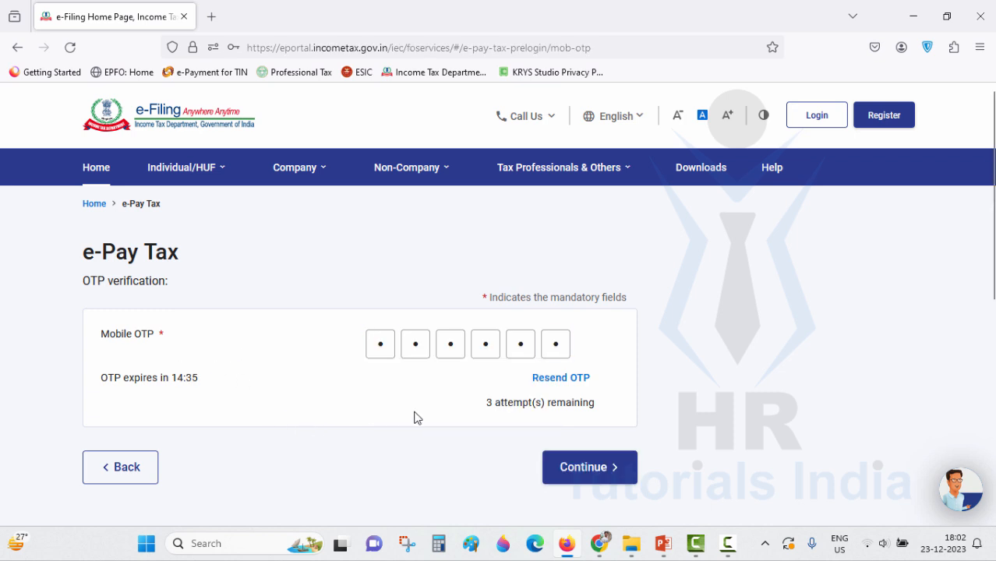
{"action": "left_click", "coordinate": [588, 479]}
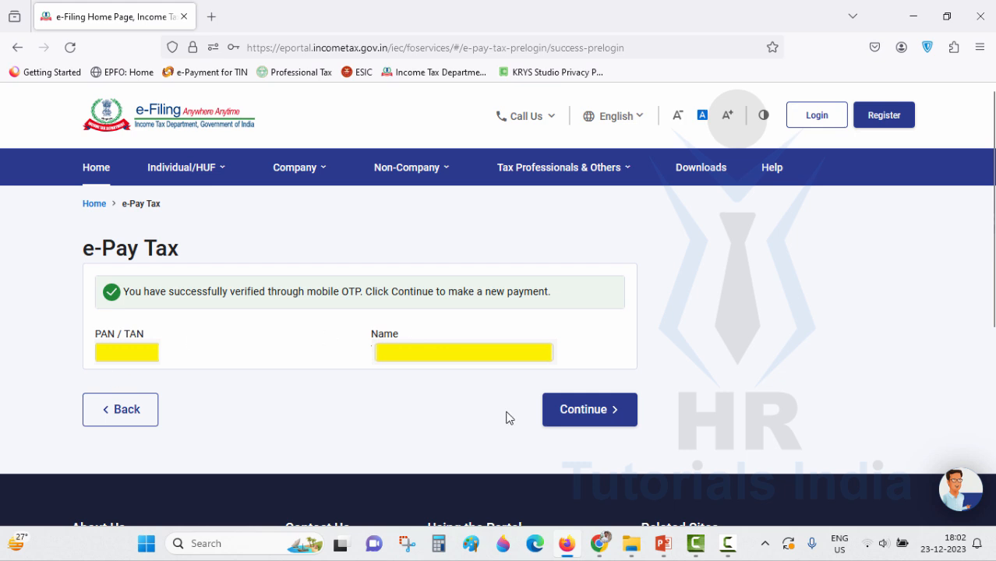
- Proceed to a new payment and select Assessment Year 2024-25
{"action": "left_click", "coordinate": [594, 419]}
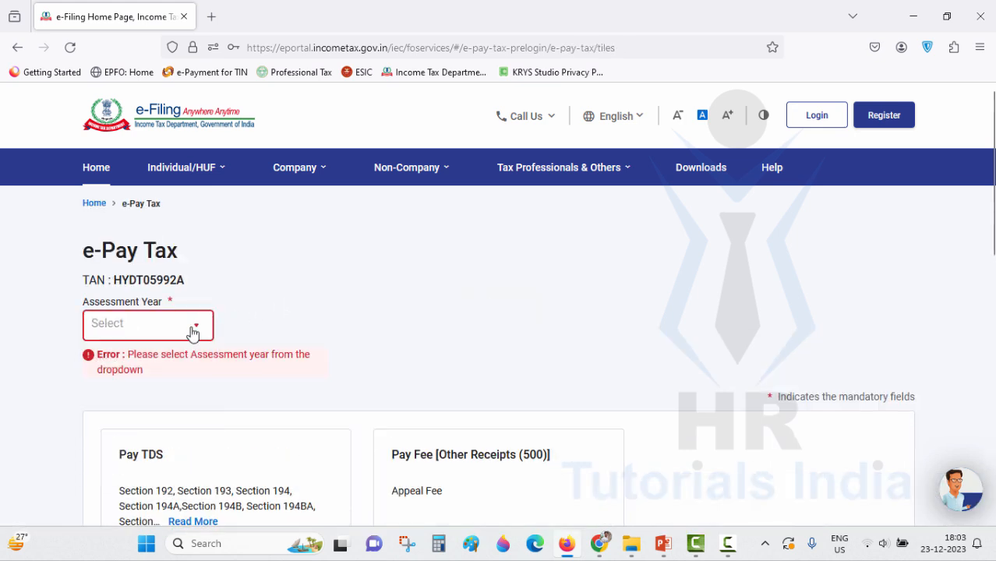
{"action": "left_click", "coordinate": [199, 333]}
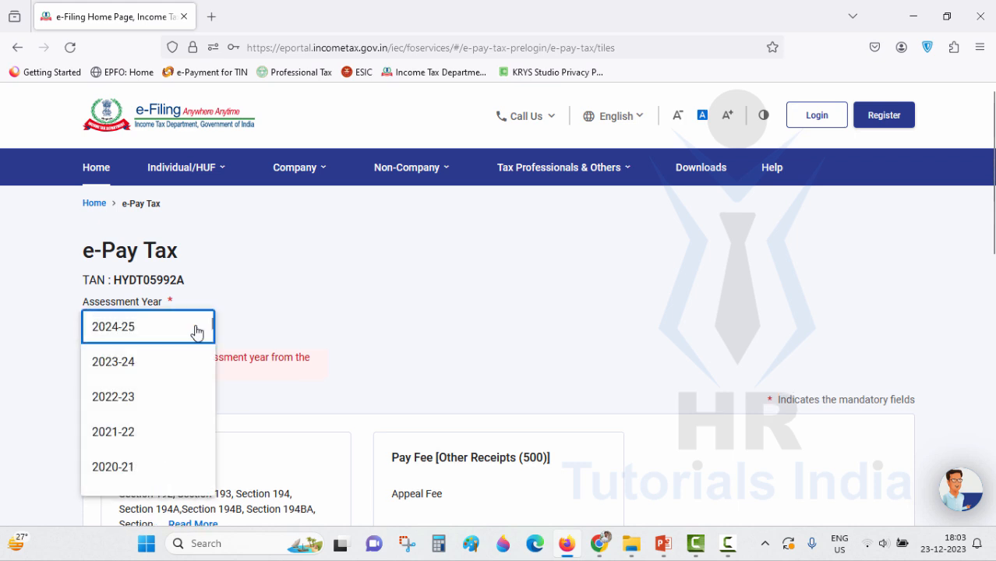
{"action": "left_click", "coordinate": [158, 333]}
{"action": "scroll", "coordinate": [324, 312], "scroll_direction": "down", "scroll_amount": 1}
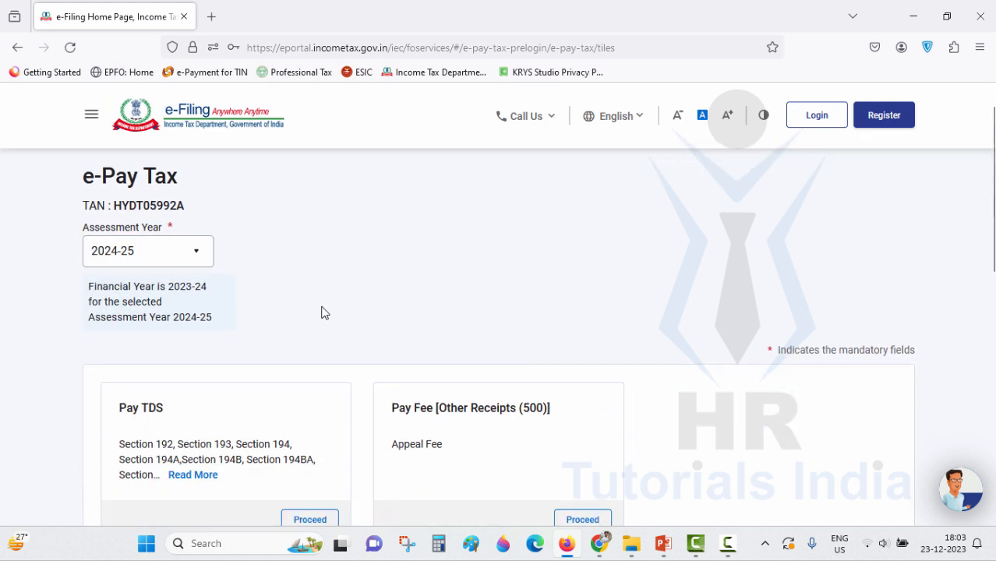
{"action": "scroll", "coordinate": [326, 308], "scroll_direction": "down", "scroll_amount": 1}
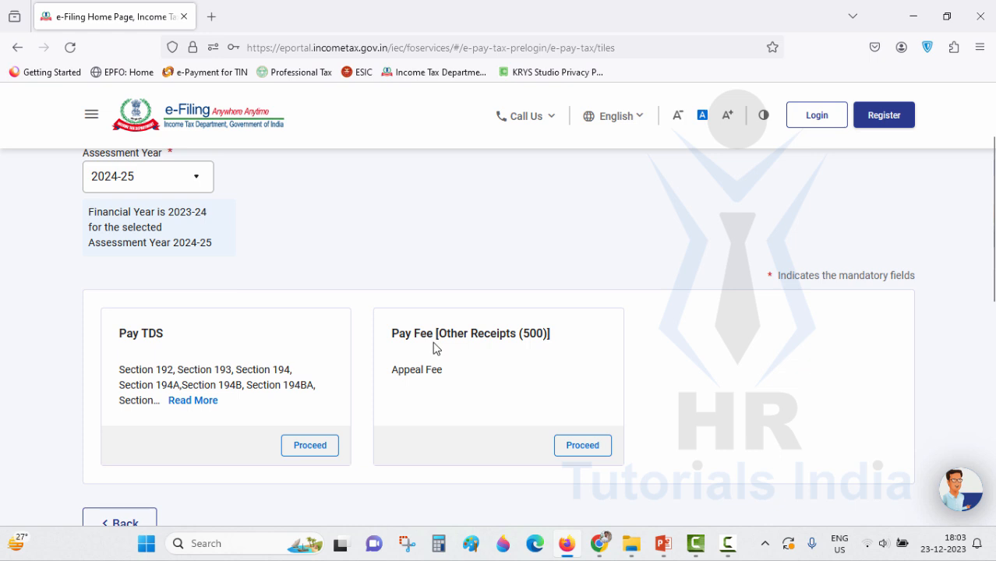
- Start a Pay TDS payment and page through the list of TDS payment types
{"action": "left_click", "coordinate": [321, 452]}
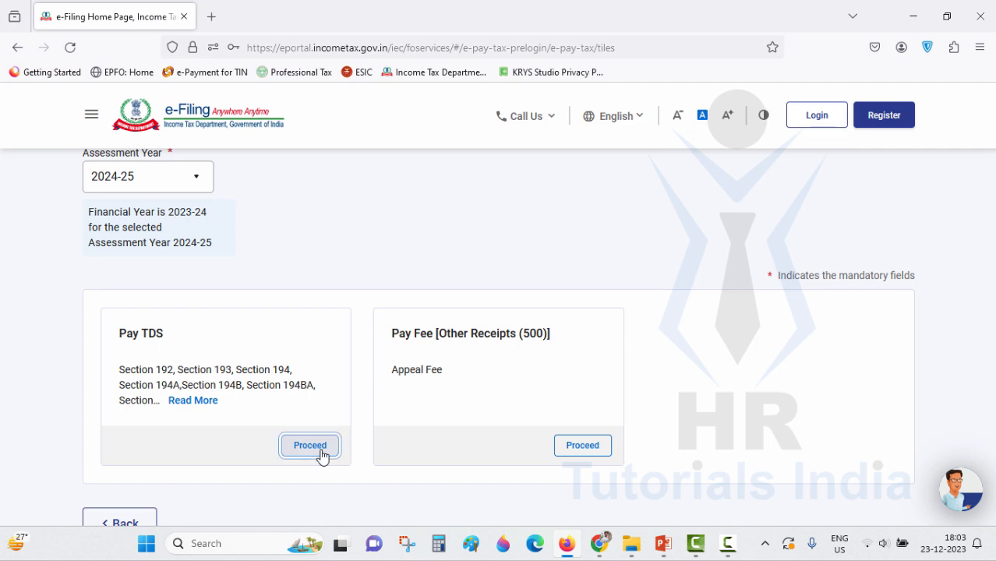
{"action": "scroll", "coordinate": [396, 351], "scroll_direction": "down", "scroll_amount": 4}
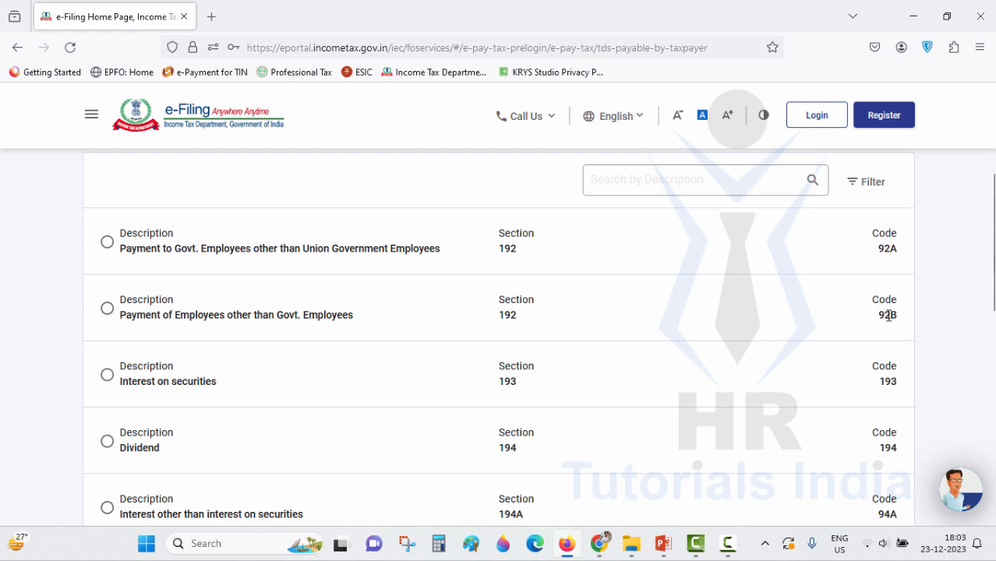
{"action": "scroll", "coordinate": [888, 315], "scroll_direction": "down", "scroll_amount": 3}
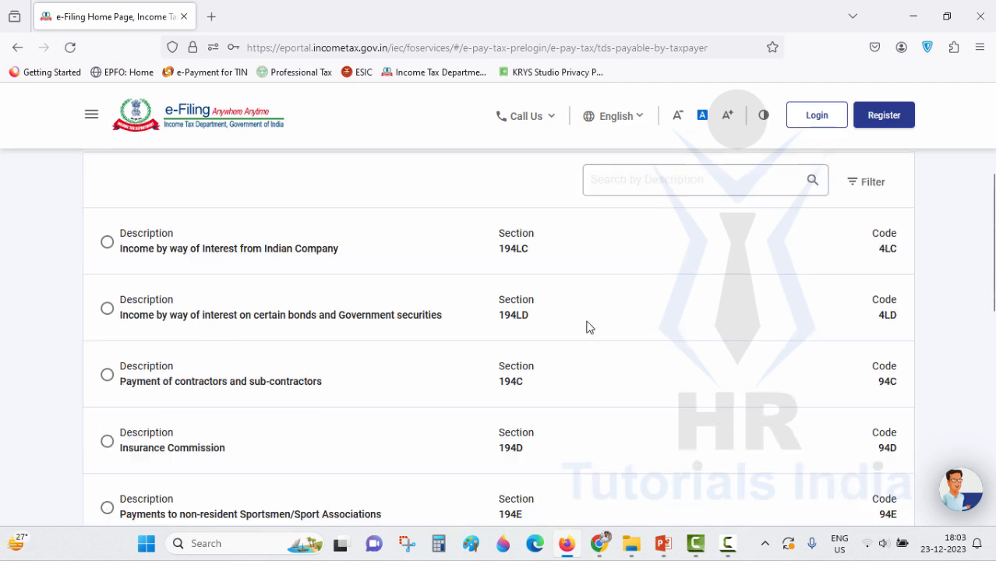
{"action": "scroll", "coordinate": [579, 327], "scroll_direction": "down", "scroll_amount": 1}
{"action": "scroll", "coordinate": [581, 311], "scroll_direction": "down", "scroll_amount": 1}
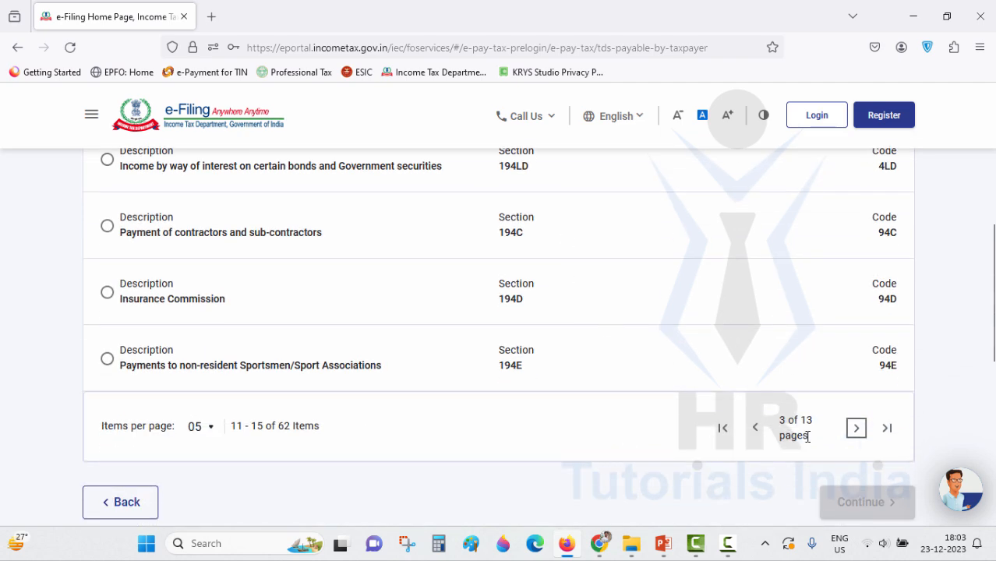
{"action": "left_click", "coordinate": [858, 433]}
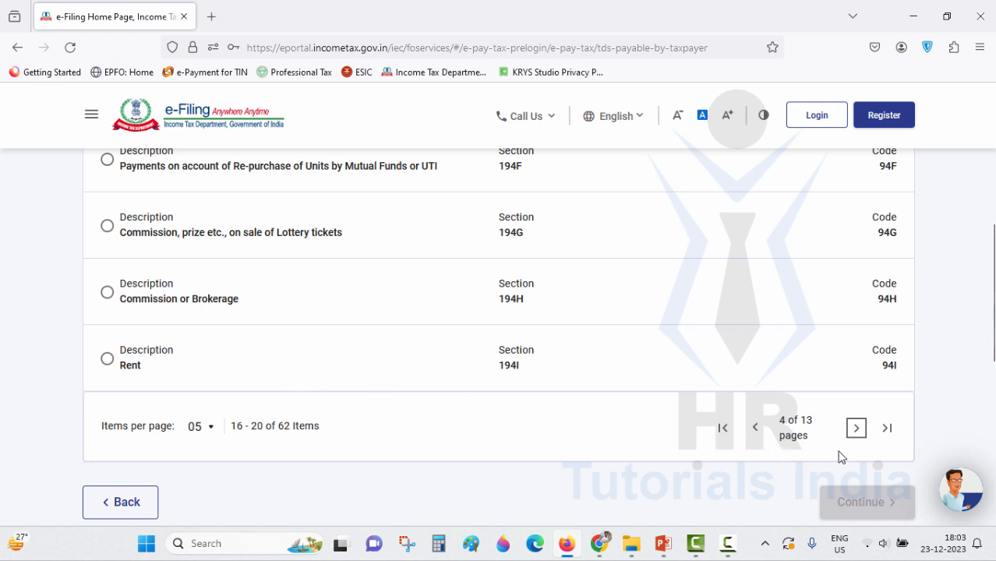
{"action": "left_click", "coordinate": [857, 430]}
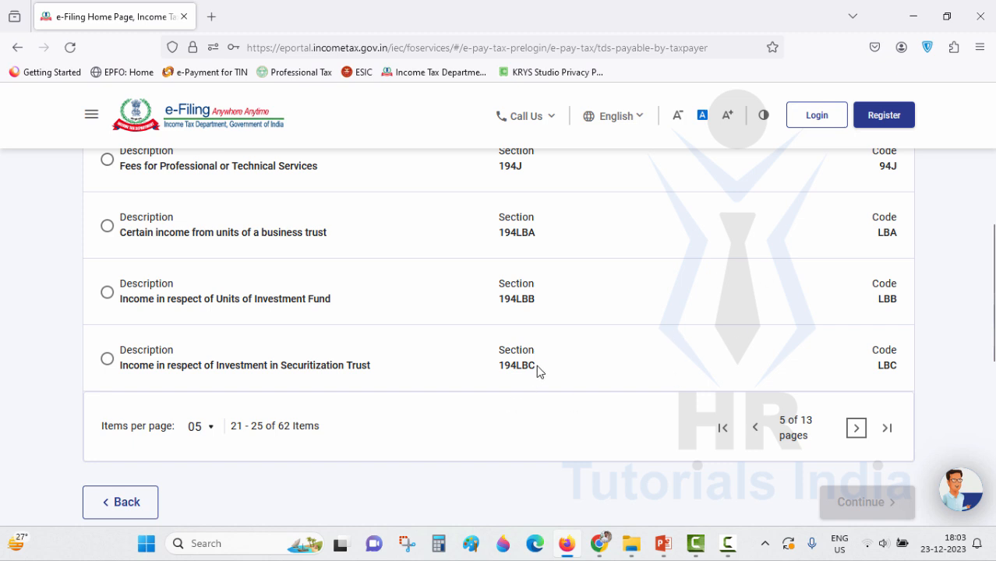
{"action": "scroll", "coordinate": [624, 362], "scroll_direction": "up", "scroll_amount": 2}
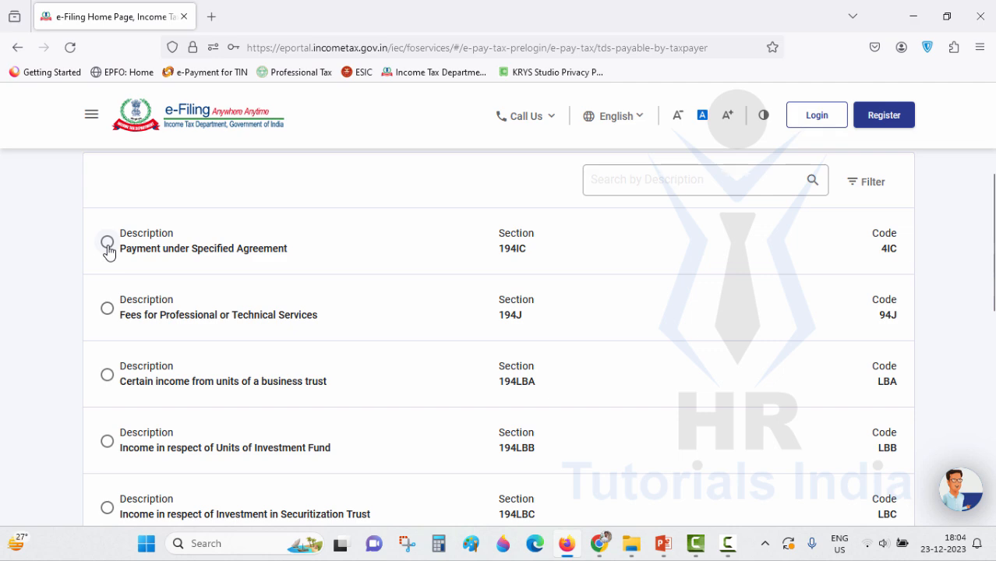
{"action": "scroll", "coordinate": [341, 307], "scroll_direction": "down", "scroll_amount": 3}
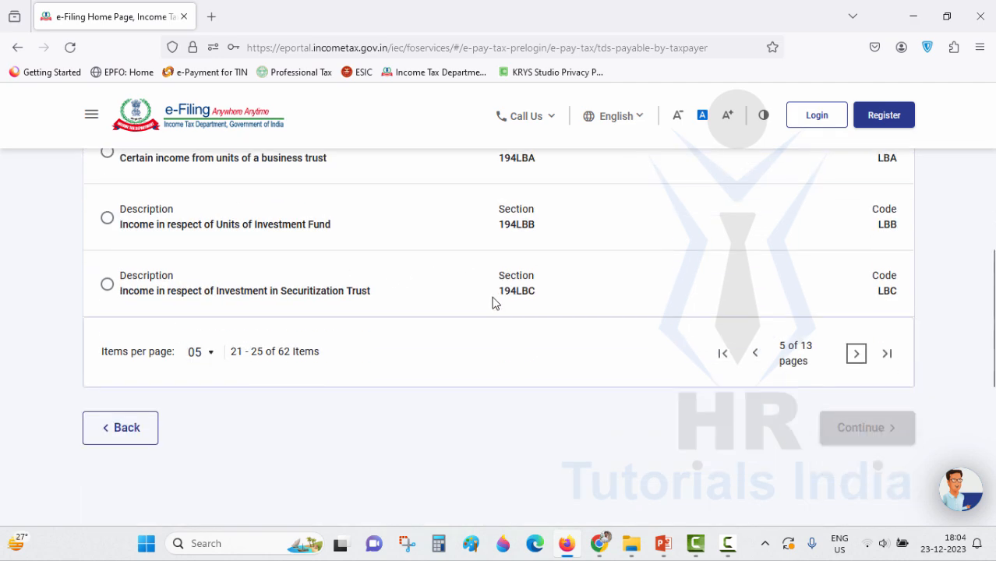
- Return to the first page and select 92B, Payment of Employees other than Govt. Employees
{"action": "double_click", "coordinate": [754, 355]}
{"action": "scroll", "coordinate": [701, 385], "scroll_direction": "up", "scroll_amount": 7}
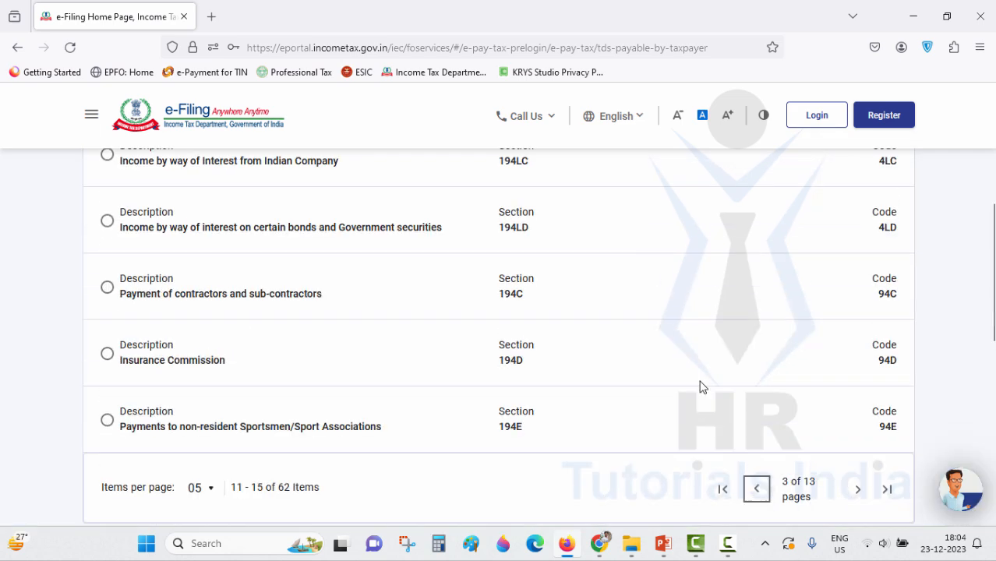
{"action": "scroll", "coordinate": [703, 386], "scroll_direction": "down", "scroll_amount": 3}
{"action": "left_click", "coordinate": [718, 385]}
{"action": "scroll", "coordinate": [462, 349], "scroll_direction": "up", "scroll_amount": 7}
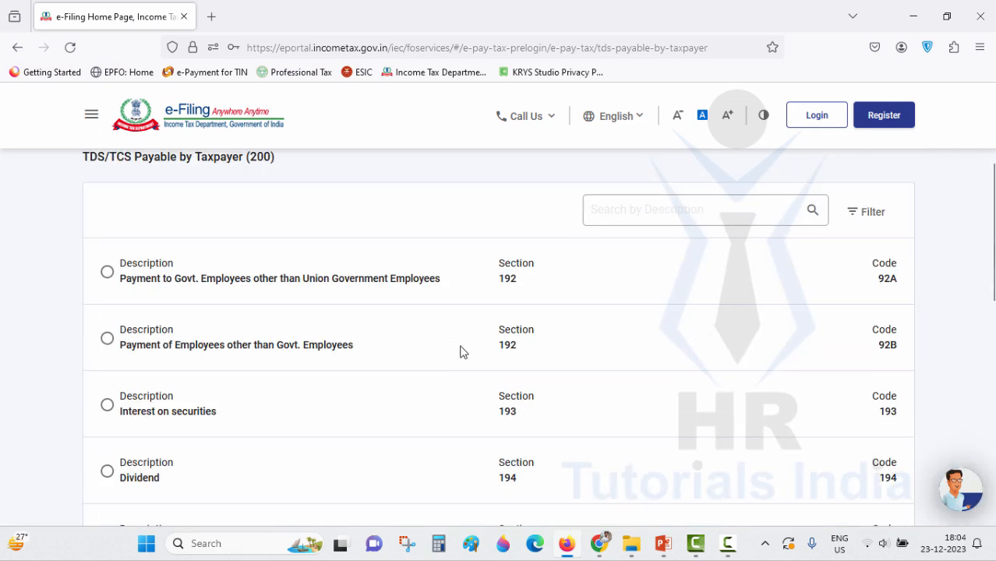
{"action": "left_click", "coordinate": [107, 338]}
{"action": "scroll", "coordinate": [479, 343], "scroll_direction": "down", "scroll_amount": 3}
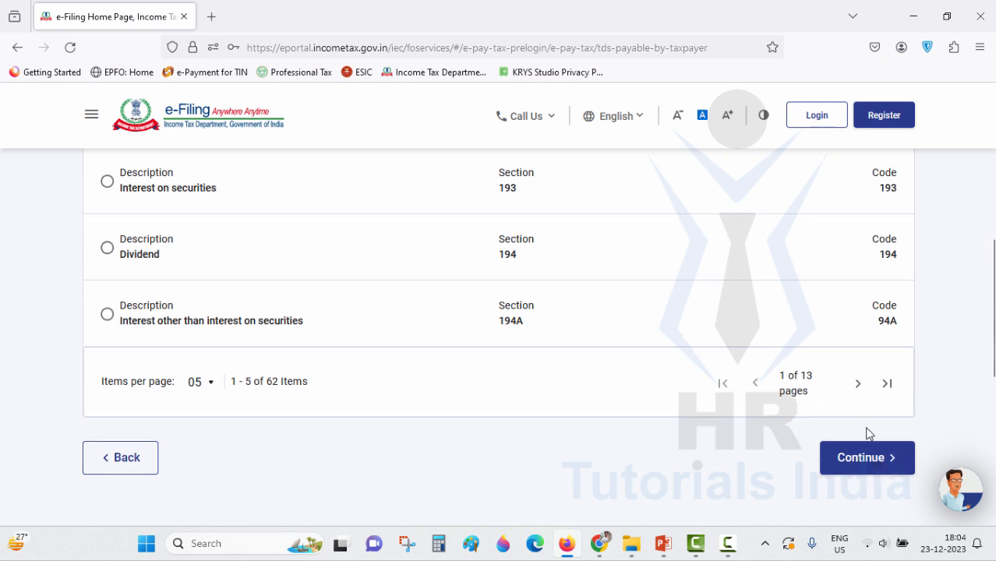
- In the tax break-up, enter 102000 as the (a) Tax amount, totalling ₹1,02,000
{"action": "left_click", "coordinate": [869, 461]}
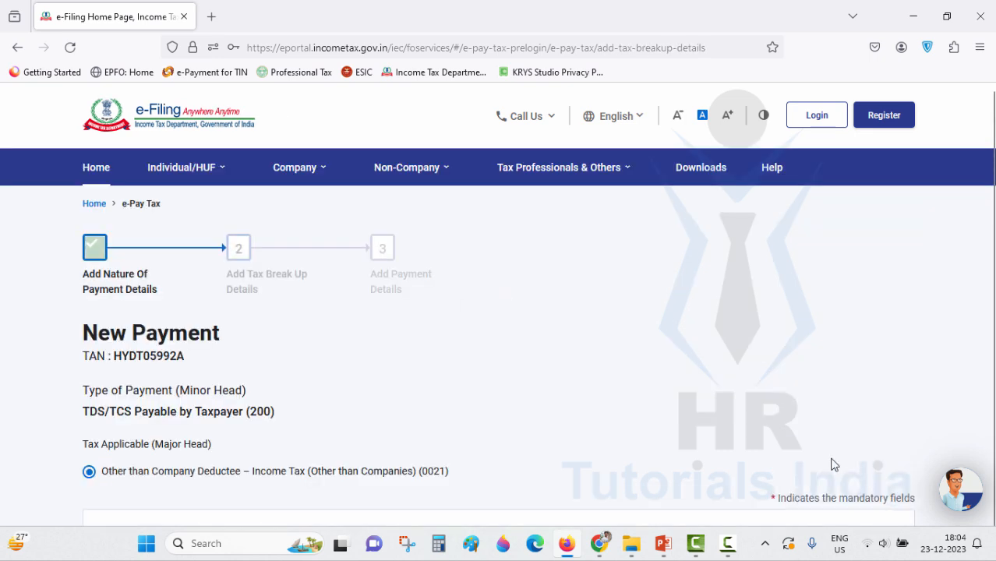
{"action": "scroll", "coordinate": [522, 368], "scroll_direction": "down", "scroll_amount": 1}
{"action": "scroll", "coordinate": [520, 346], "scroll_direction": "down", "scroll_amount": 1}
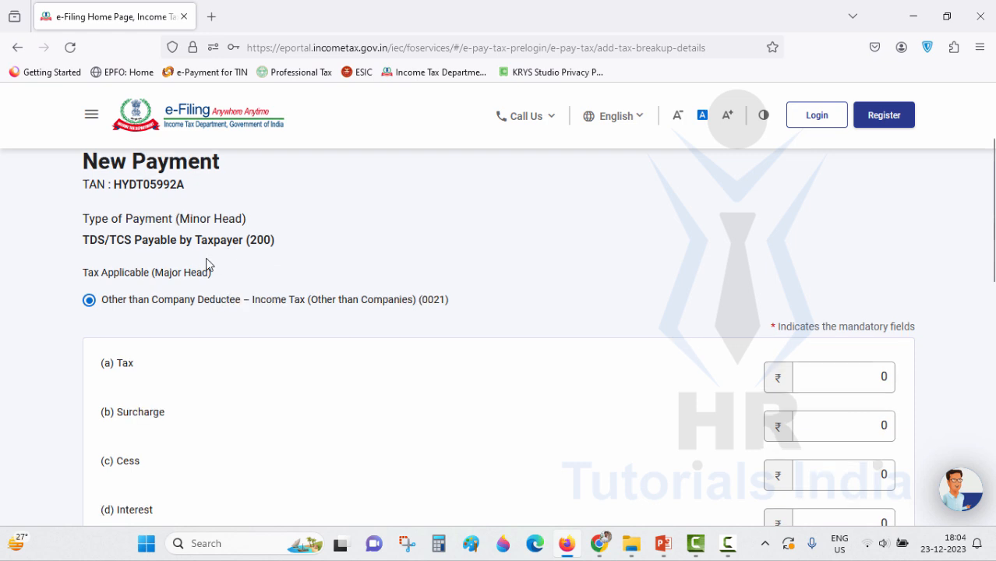
{"action": "scroll", "coordinate": [156, 234], "scroll_direction": "down", "scroll_amount": 2}
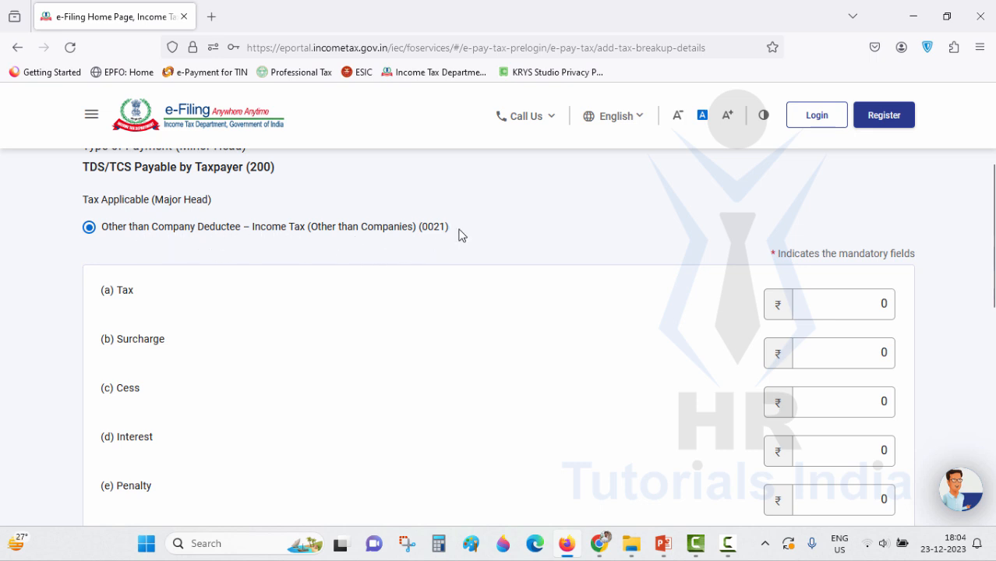
{"action": "scroll", "coordinate": [460, 234], "scroll_direction": "down", "scroll_amount": 2}
{"action": "left_click", "coordinate": [886, 231]}
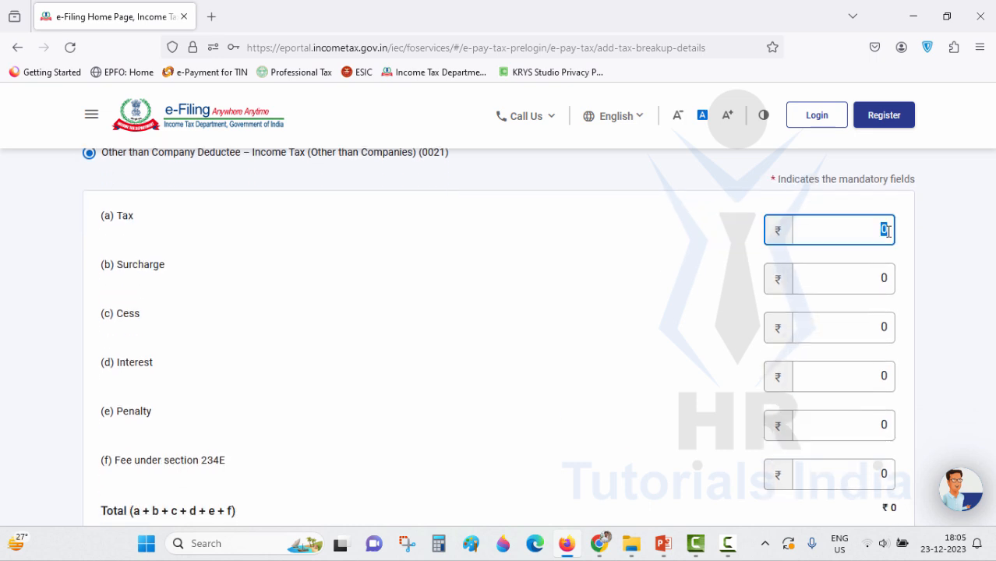
{"action": "type", "text": "102000"}
{"action": "left_click", "coordinate": [706, 277]}
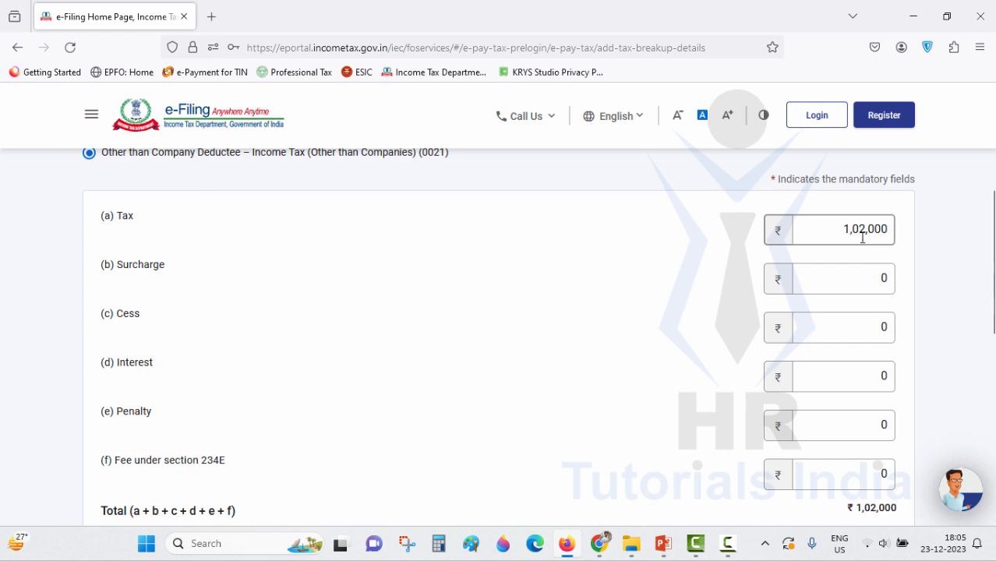
{"action": "scroll", "coordinate": [907, 260], "scroll_direction": "down", "scroll_amount": 3}
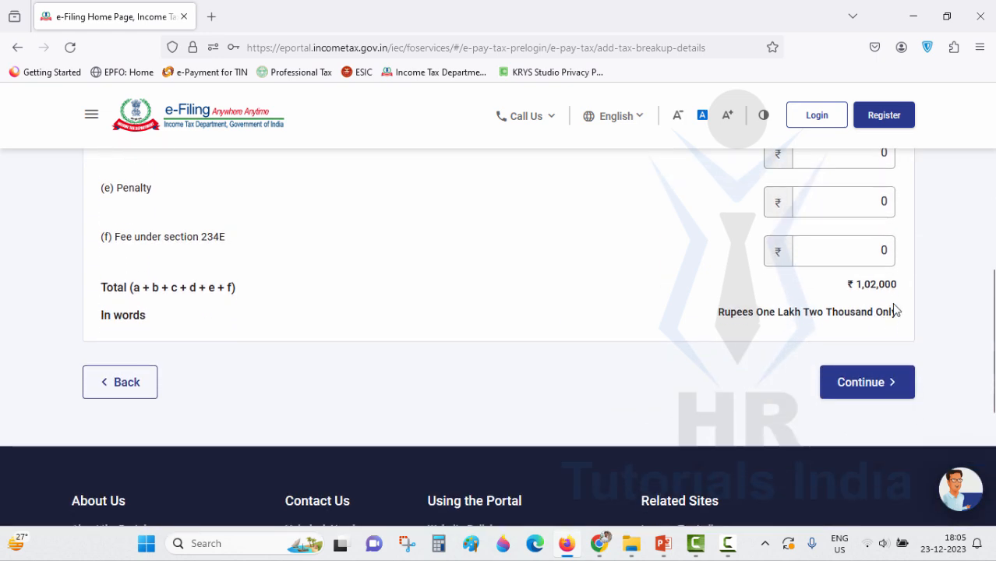
- Choose Net Banking via IDBI Bank and continue to the payment preview
{"action": "left_click", "coordinate": [871, 382]}
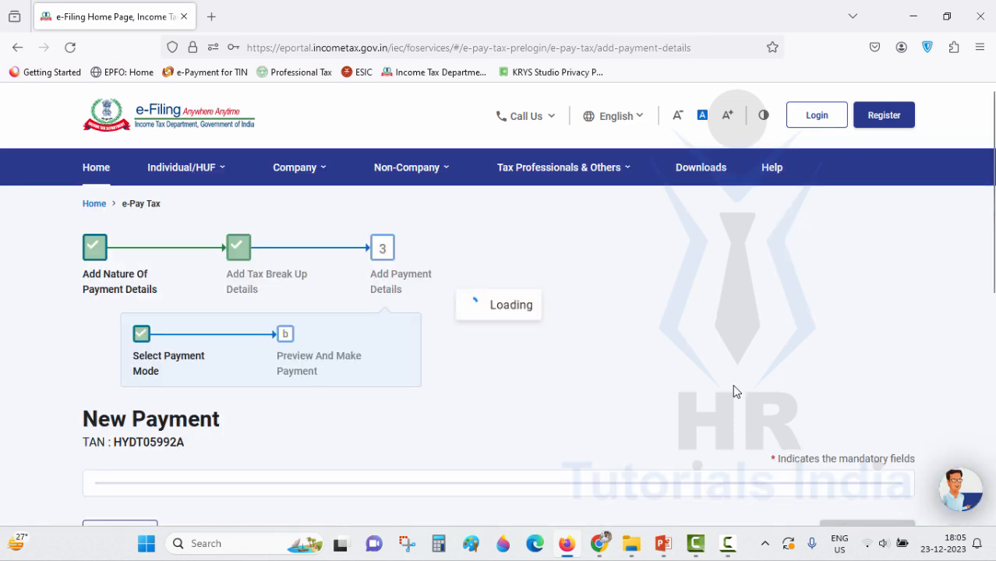
{"action": "scroll", "coordinate": [556, 354], "scroll_direction": "down", "scroll_amount": 3}
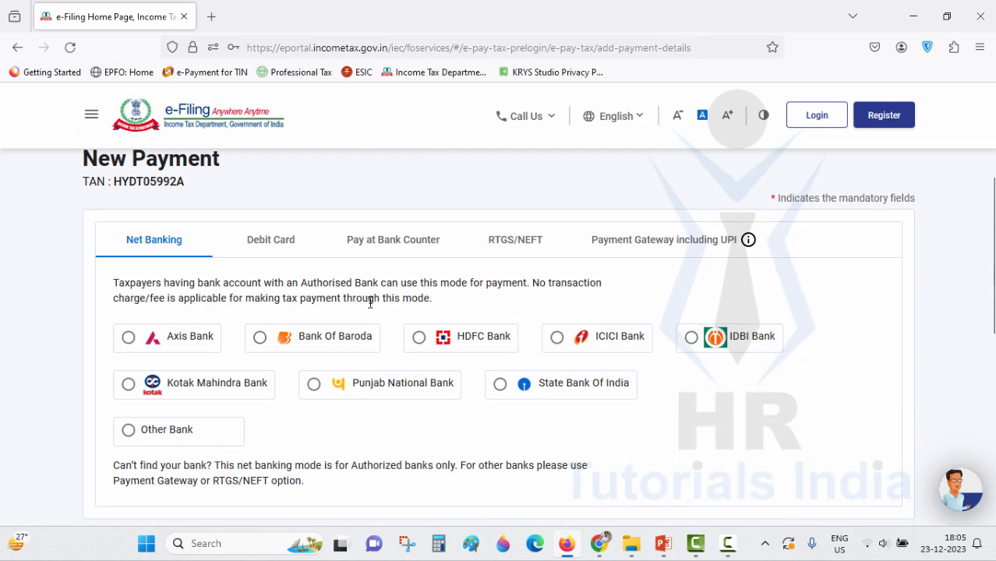
{"action": "scroll", "coordinate": [260, 312], "scroll_direction": "up", "scroll_amount": 2}
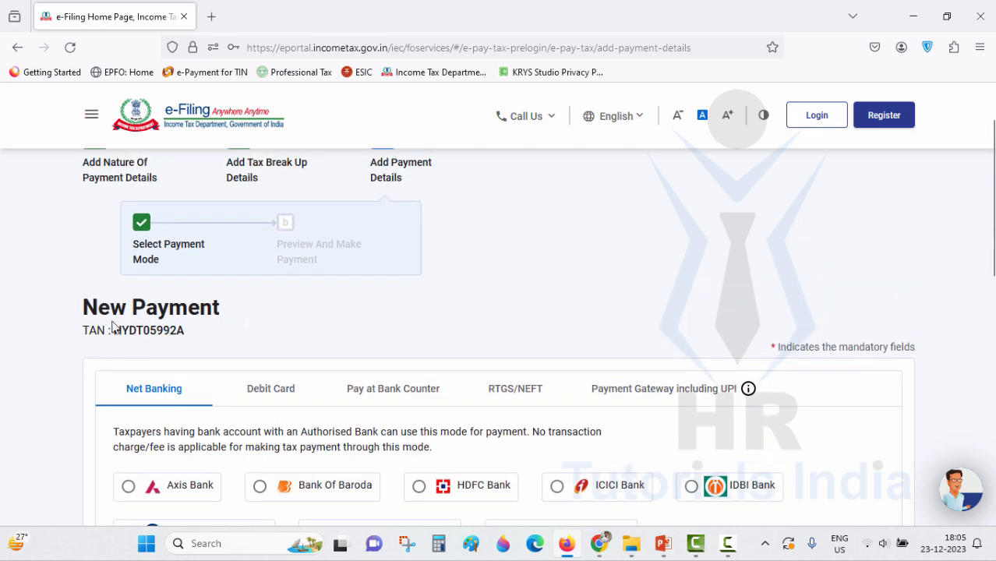
{"action": "scroll", "coordinate": [117, 331], "scroll_direction": "up", "scroll_amount": 1}
{"action": "scroll", "coordinate": [240, 428], "scroll_direction": "down", "scroll_amount": 2}
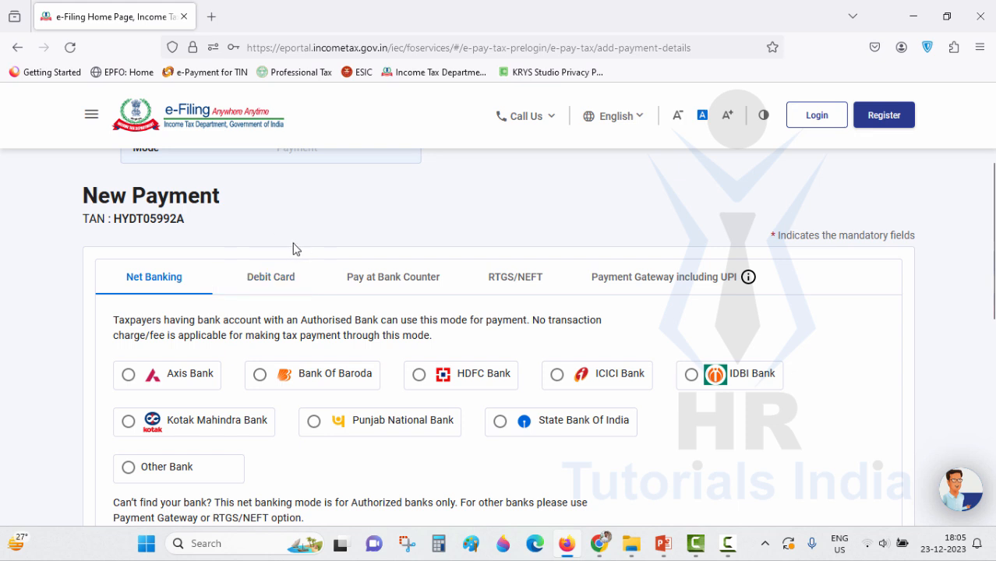
{"action": "scroll", "coordinate": [296, 243], "scroll_direction": "down", "scroll_amount": 2}
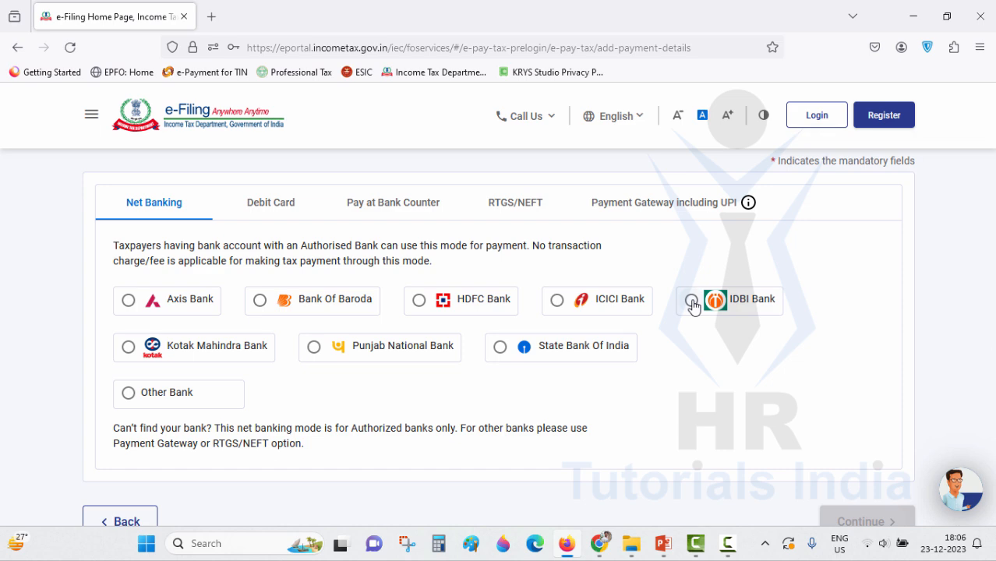
{"action": "left_click", "coordinate": [692, 303]}
{"action": "scroll", "coordinate": [711, 375], "scroll_direction": "down", "scroll_amount": 2}
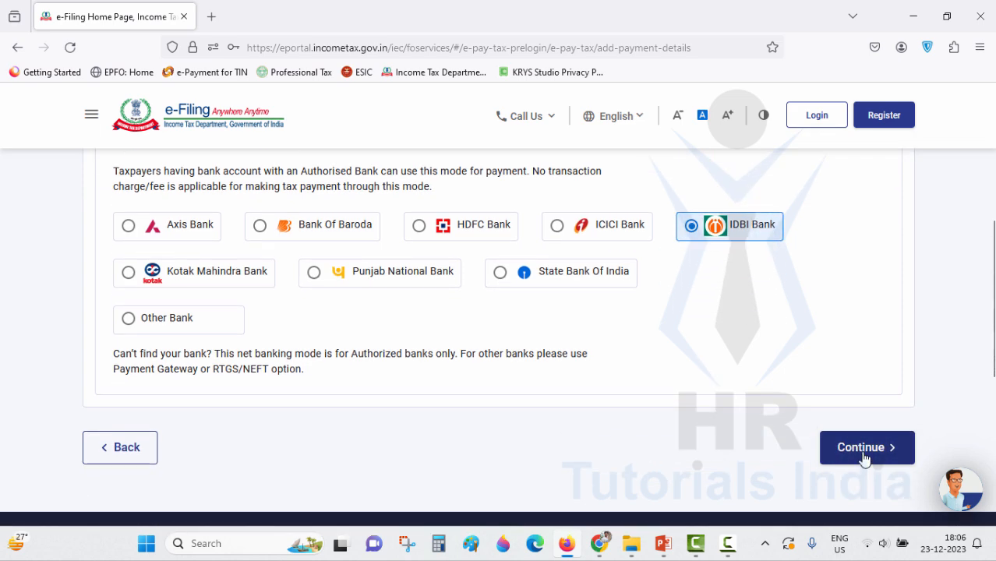
{"action": "left_click", "coordinate": [864, 460]}
{"action": "scroll", "coordinate": [623, 376], "scroll_direction": "down", "scroll_amount": 3}
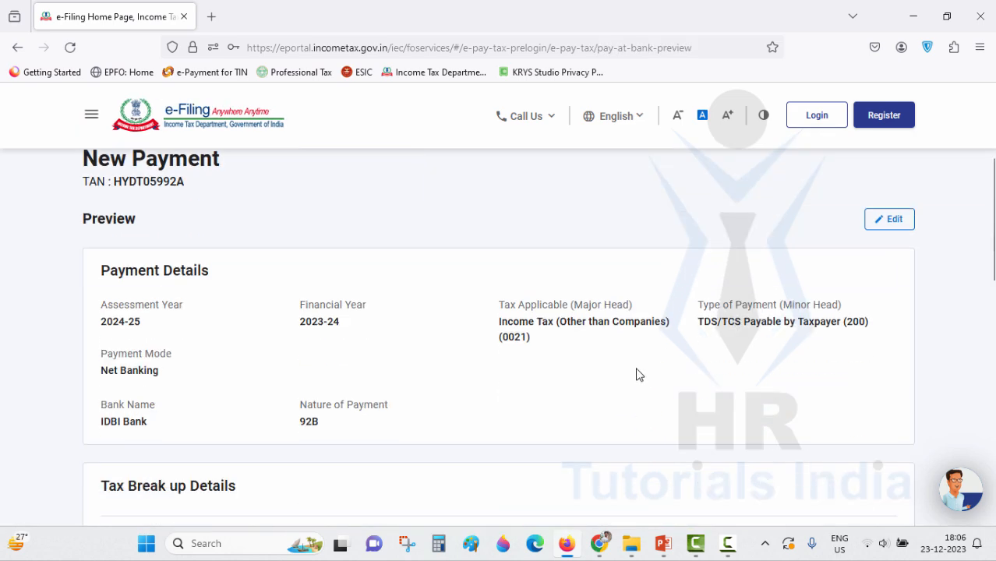
{"action": "scroll", "coordinate": [390, 312], "scroll_direction": "up", "scroll_amount": 2}
{"action": "scroll", "coordinate": [185, 293], "scroll_direction": "up", "scroll_amount": 1}
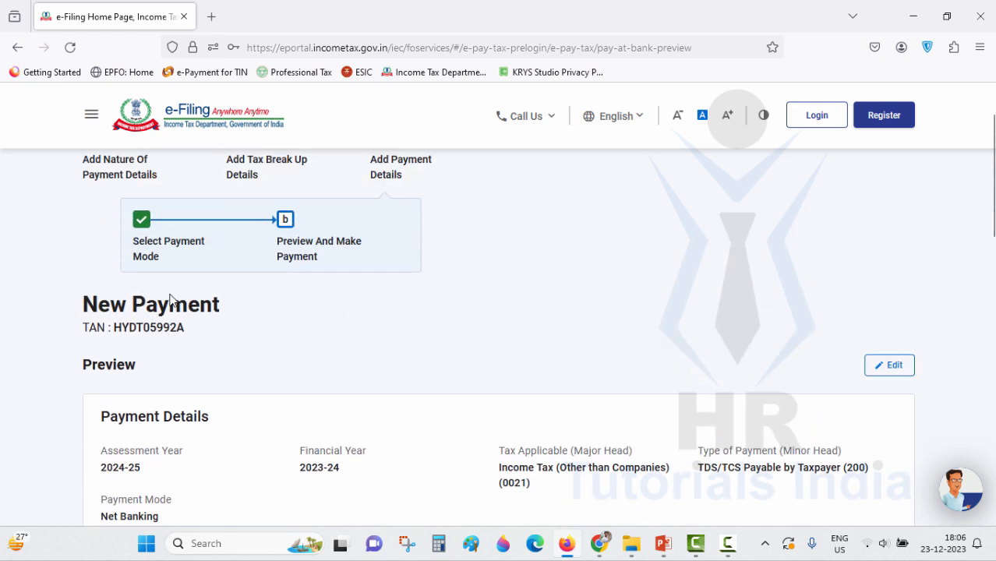
{"action": "scroll", "coordinate": [519, 325], "scroll_direction": "down", "scroll_amount": 3}
{"action": "scroll", "coordinate": [534, 314], "scroll_direction": "down", "scroll_amount": 1}
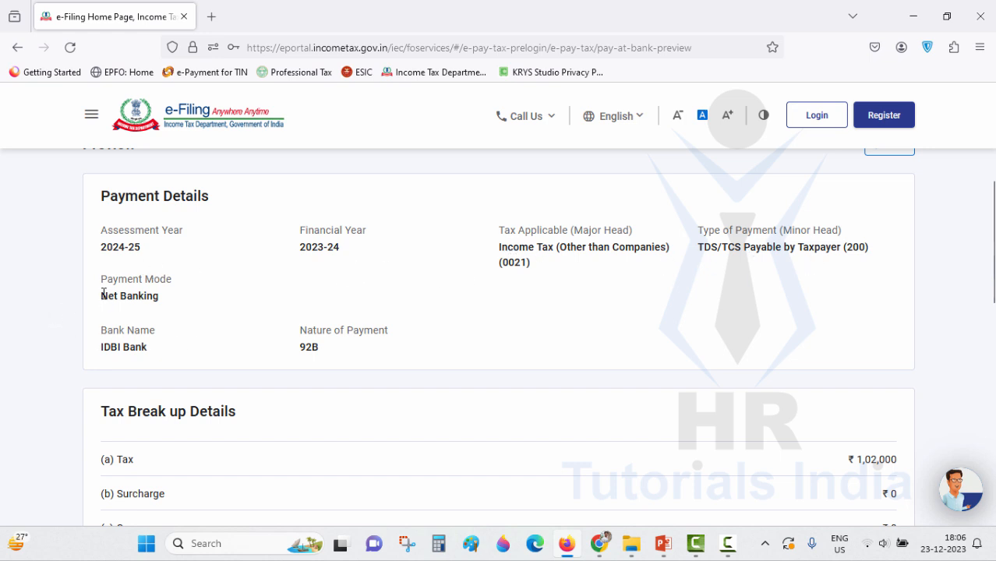
{"action": "scroll", "coordinate": [166, 307], "scroll_direction": "down", "scroll_amount": 1}
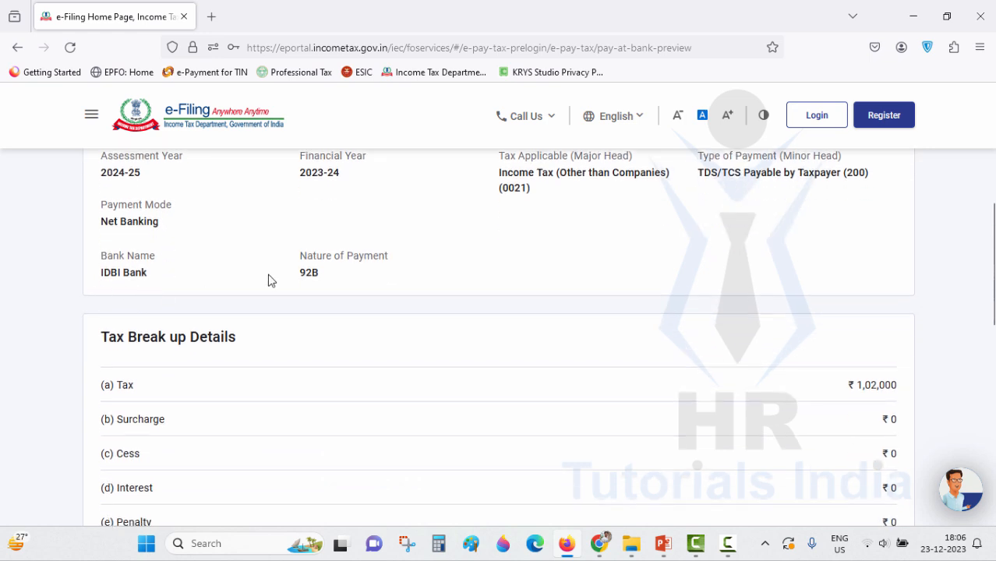
{"action": "scroll", "coordinate": [349, 273], "scroll_direction": "down", "scroll_amount": 2}
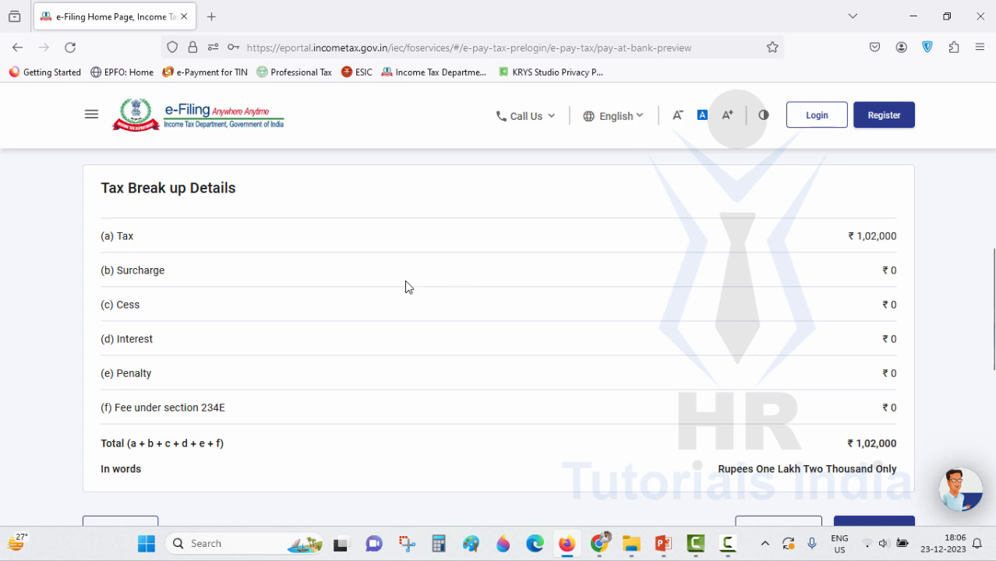
{"action": "scroll", "coordinate": [195, 342], "scroll_direction": "down", "scroll_amount": 1}
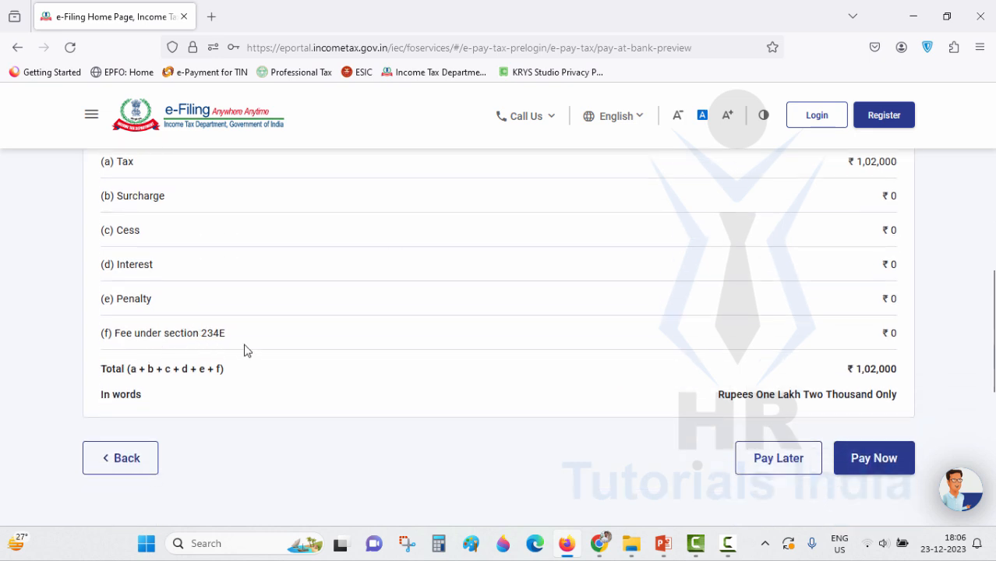
{"action": "scroll", "coordinate": [755, 376], "scroll_direction": "down", "scroll_amount": 1}
{"action": "scroll", "coordinate": [709, 310], "scroll_direction": "down", "scroll_amount": 1}
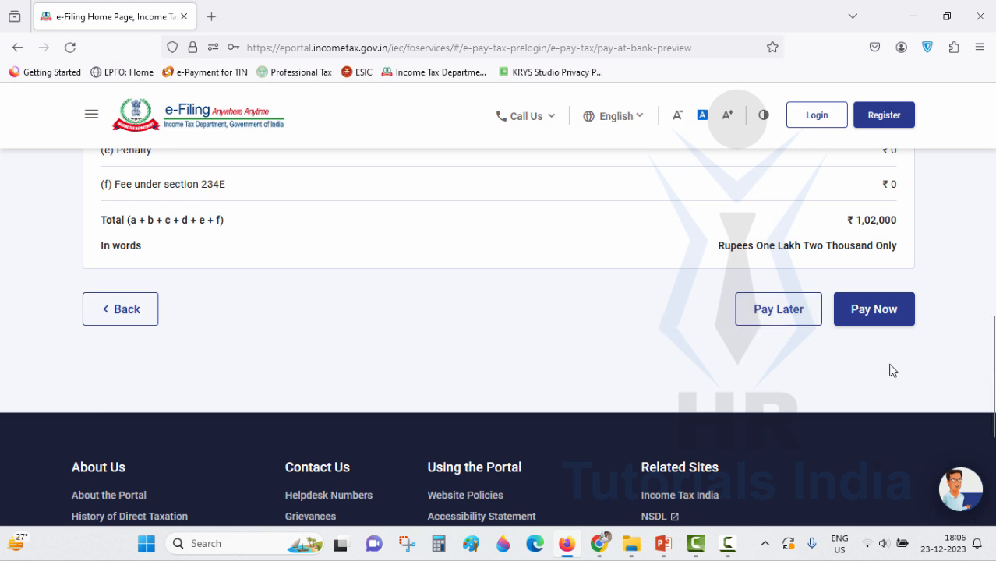
- Choose Pay Now, agree to the terms and conditions, and submit the challan to the bank
{"action": "left_click", "coordinate": [877, 321]}
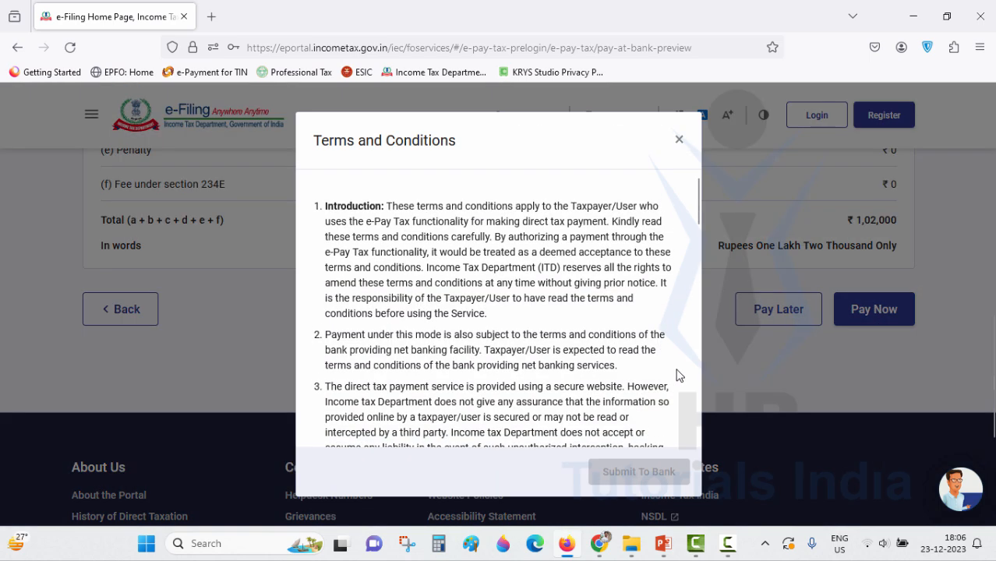
{"action": "scroll", "coordinate": [501, 340], "scroll_direction": "down", "scroll_amount": 5}
{"action": "scroll", "coordinate": [501, 341], "scroll_direction": "down", "scroll_amount": 10}
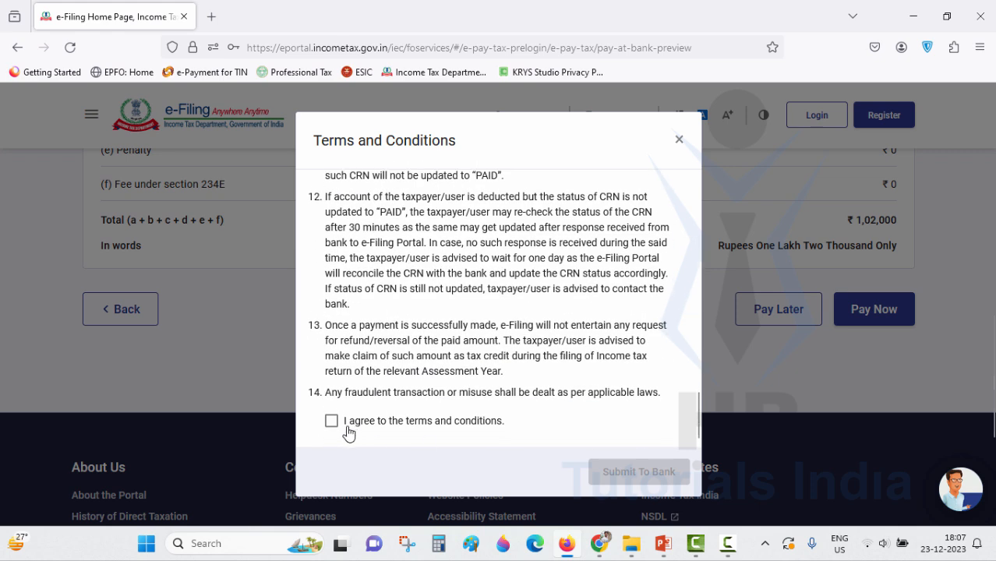
{"action": "left_click", "coordinate": [332, 422]}
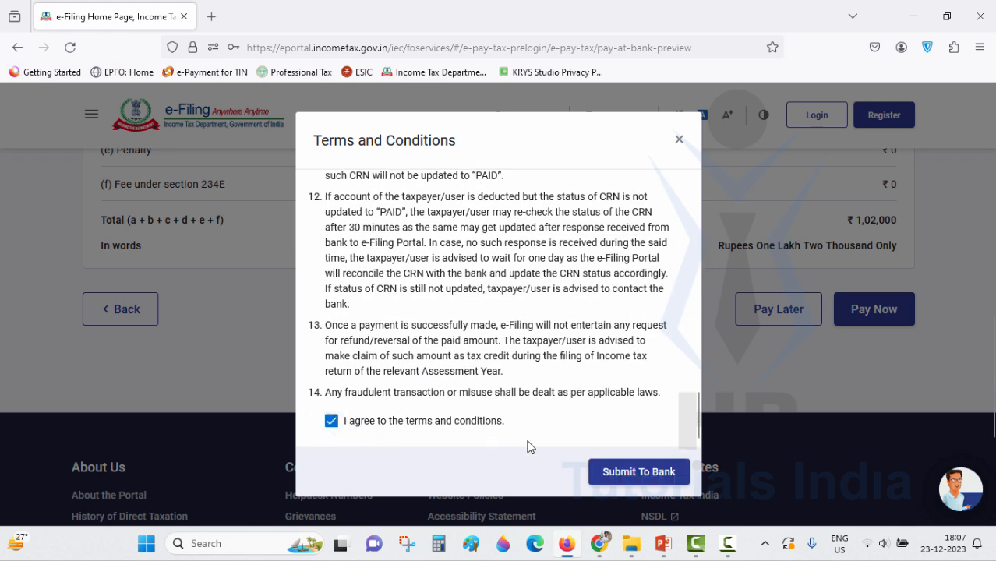
{"action": "left_click", "coordinate": [639, 472]}
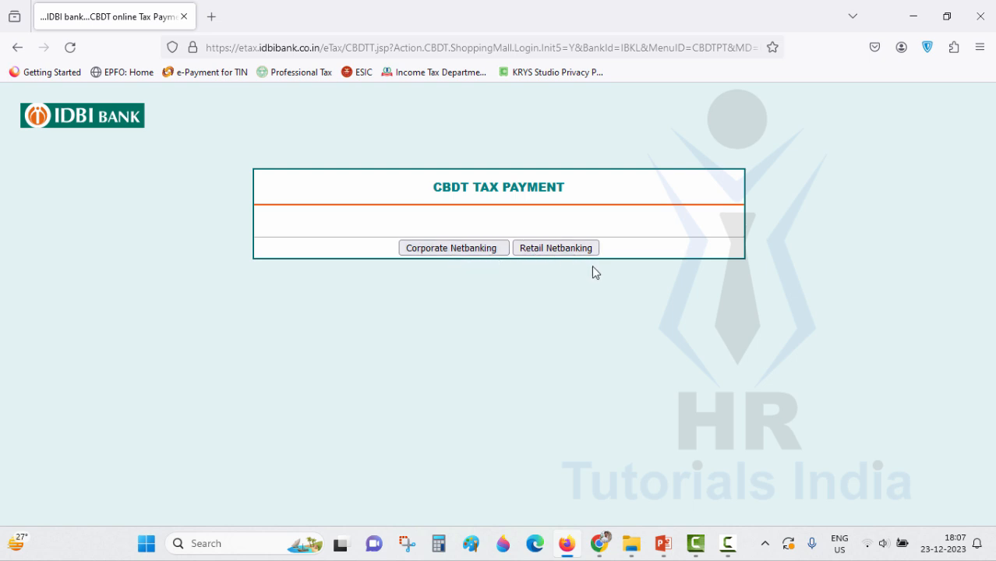
- Choose Corporate Netbanking and select the Corporate ID.User ID field on the login page
{"action": "left_click", "coordinate": [470, 250]}
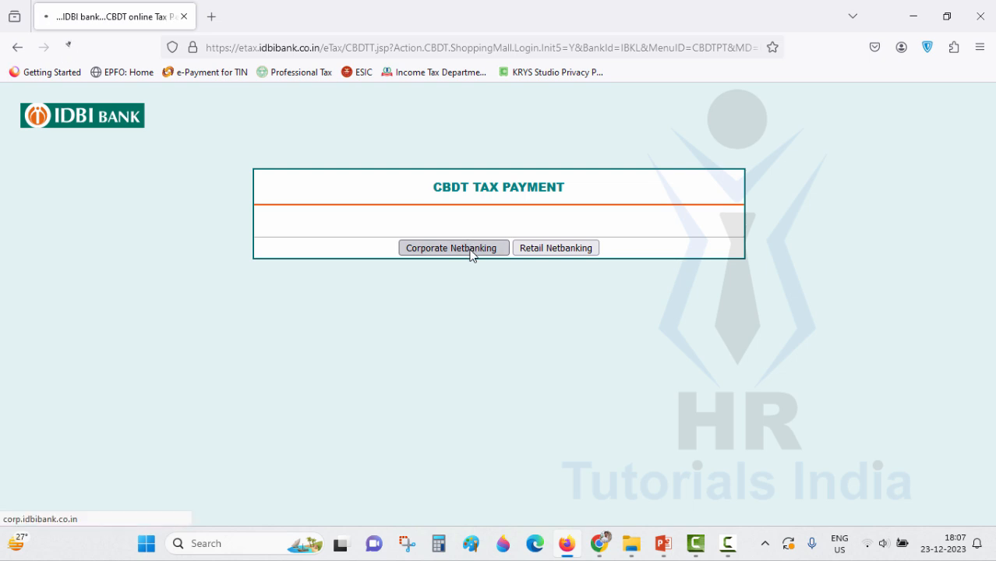
{"action": "left_click", "coordinate": [254, 257]}
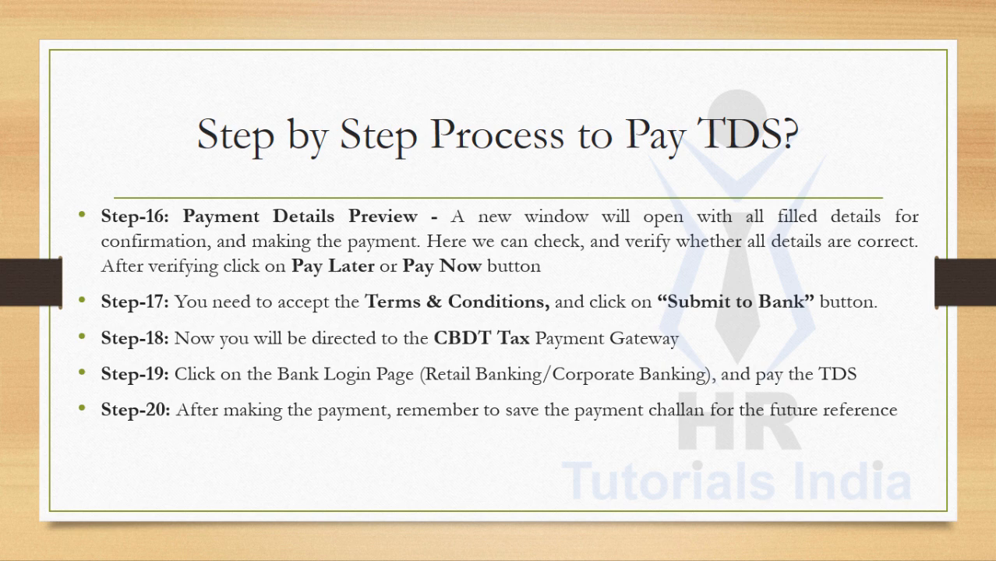
- Advance the slide show to the closing Thank You slide
{"action": "key", "text": "Right"}
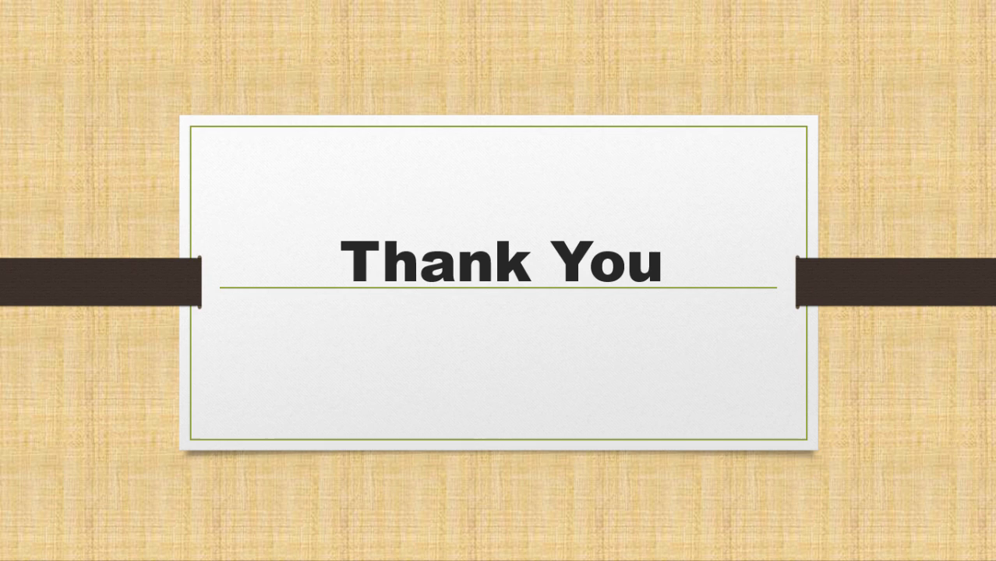